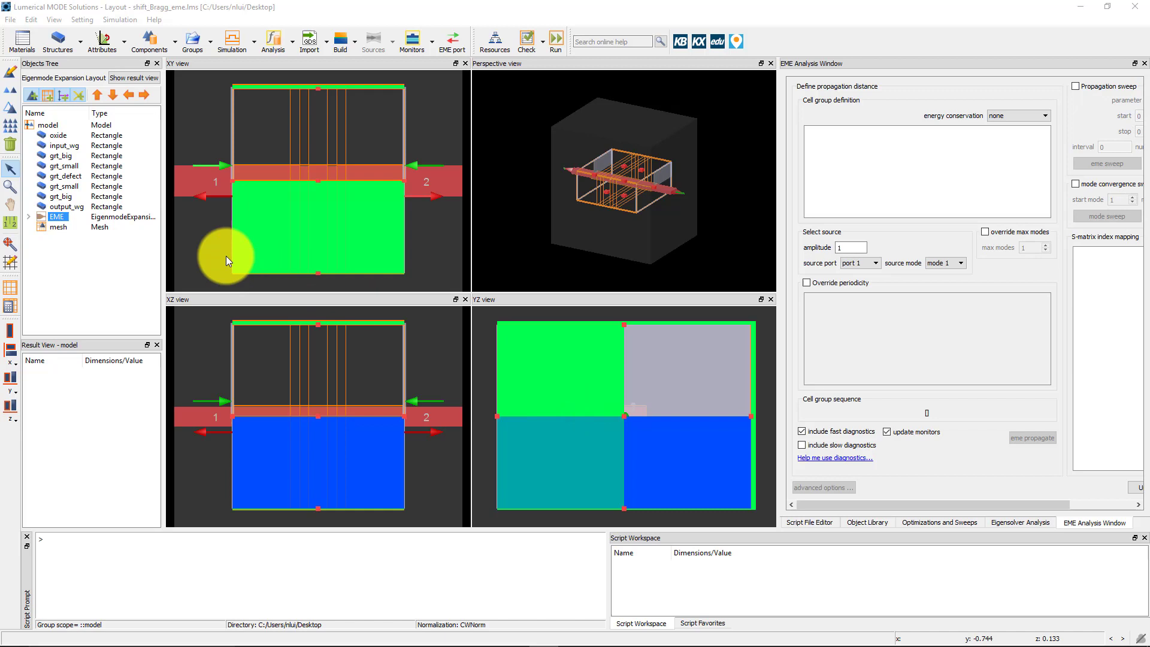
Zoom in on the waveguide and back out, then view the EME setup's five cell groups and two 100-period groups.
{"action": "left_click", "coordinate": [10, 187]}
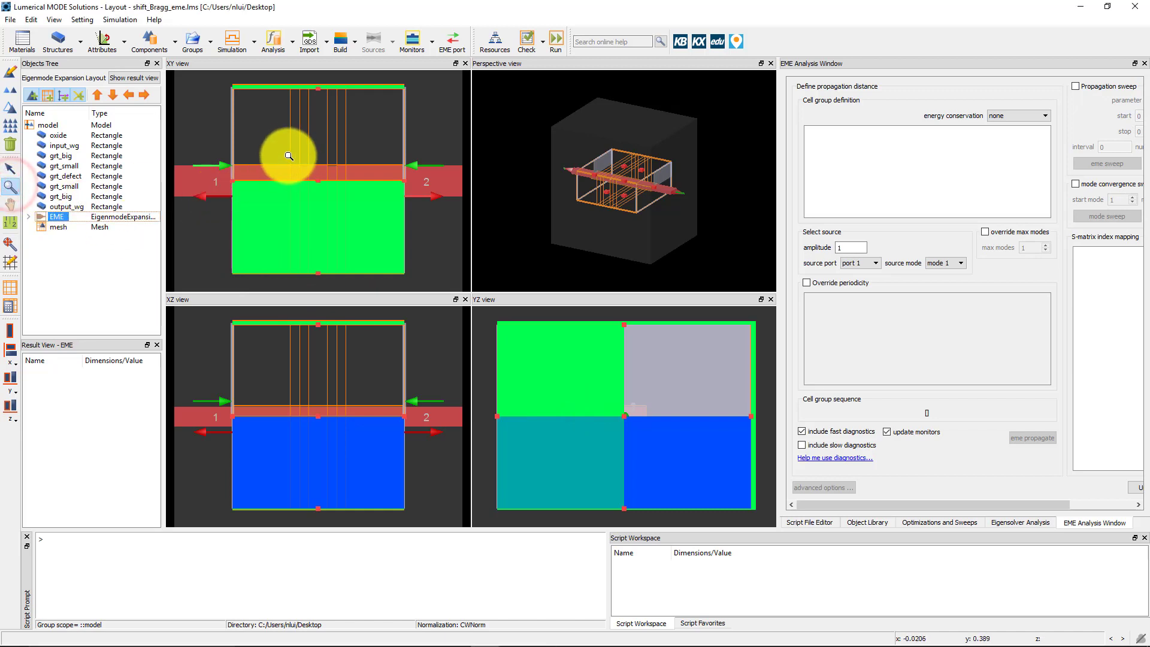
{"action": "left_click", "coordinate": [309, 199]}
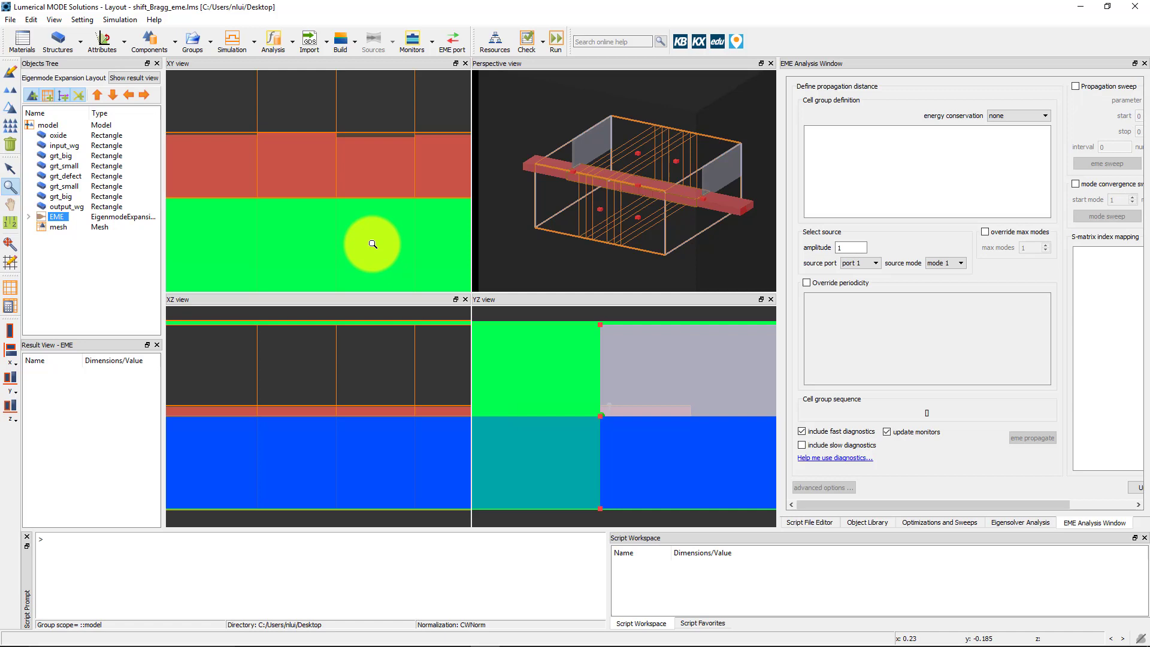
{"action": "right_click", "coordinate": [389, 198]}
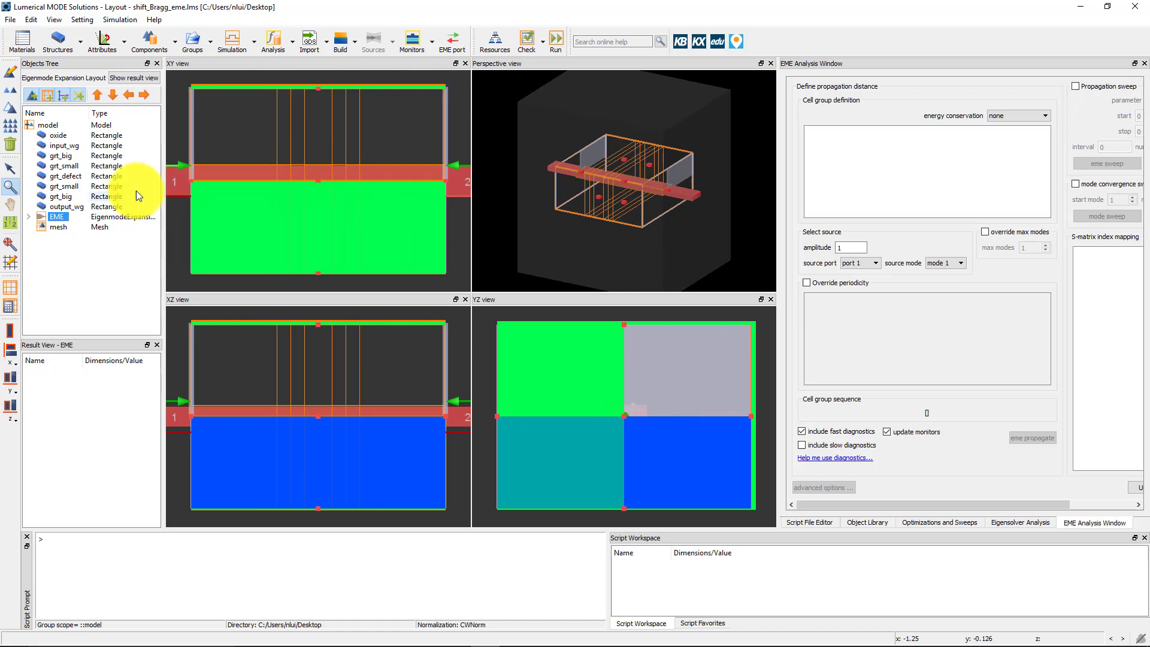
{"action": "left_click", "coordinate": [10, 71]}
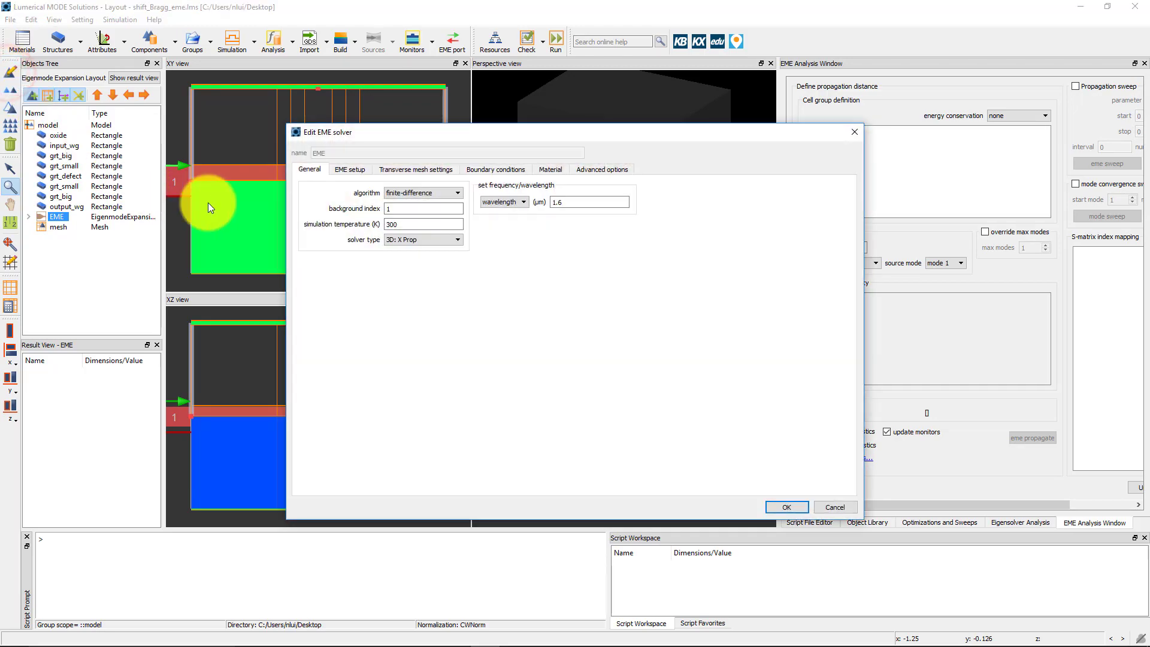
{"action": "left_click", "coordinate": [349, 171]}
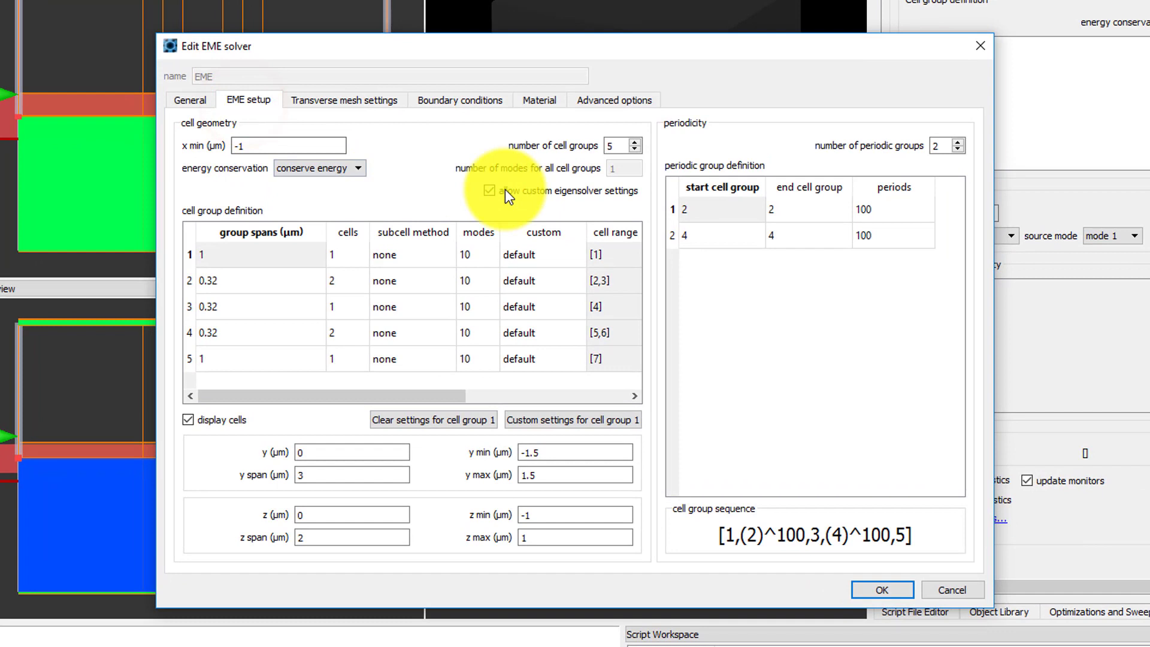